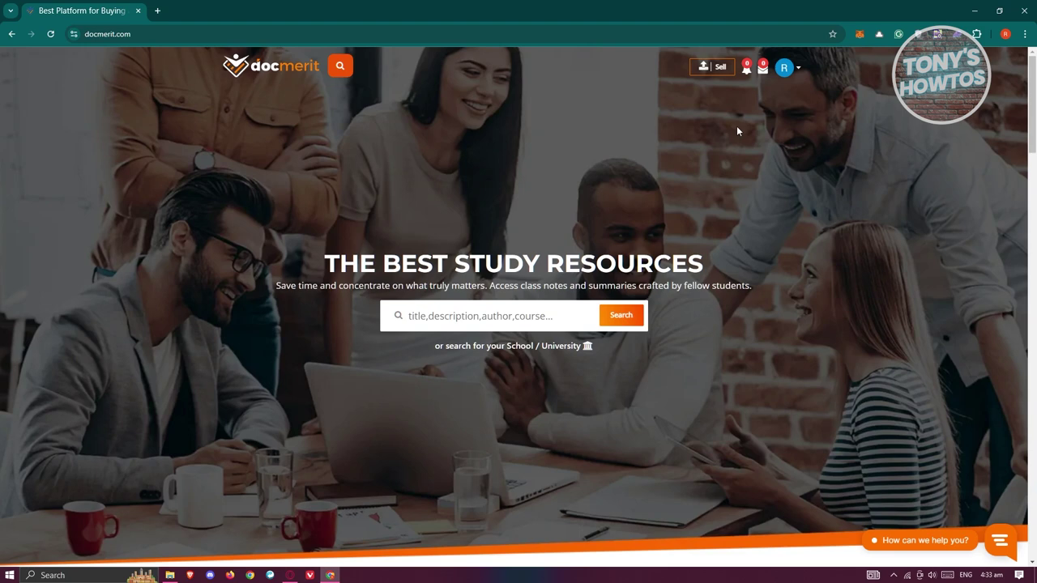
Start a new document upload for sale, open its institution and study for editing, and save Science as the institution.
left_click(716, 67)
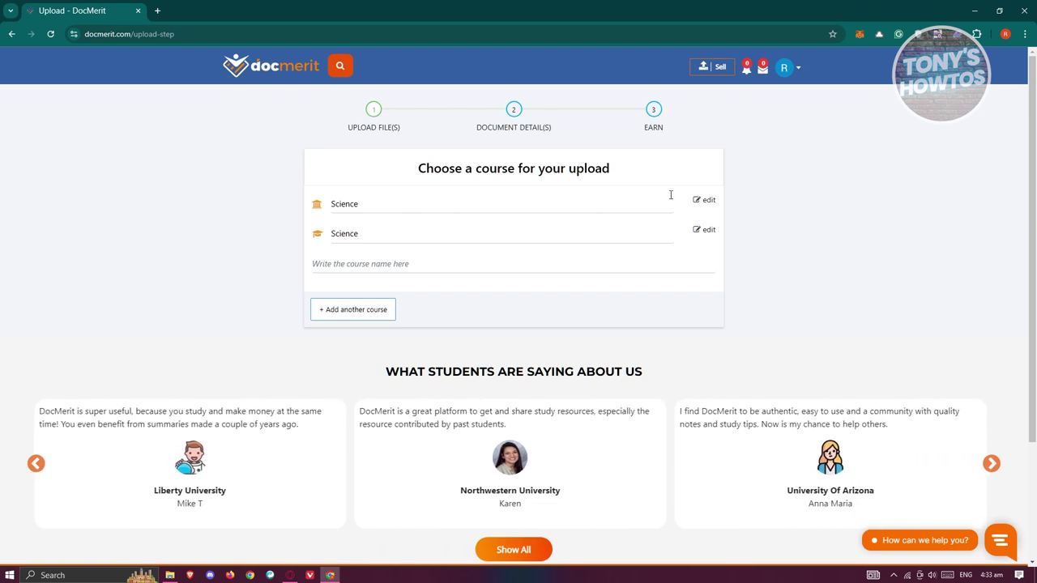
left_click(711, 202)
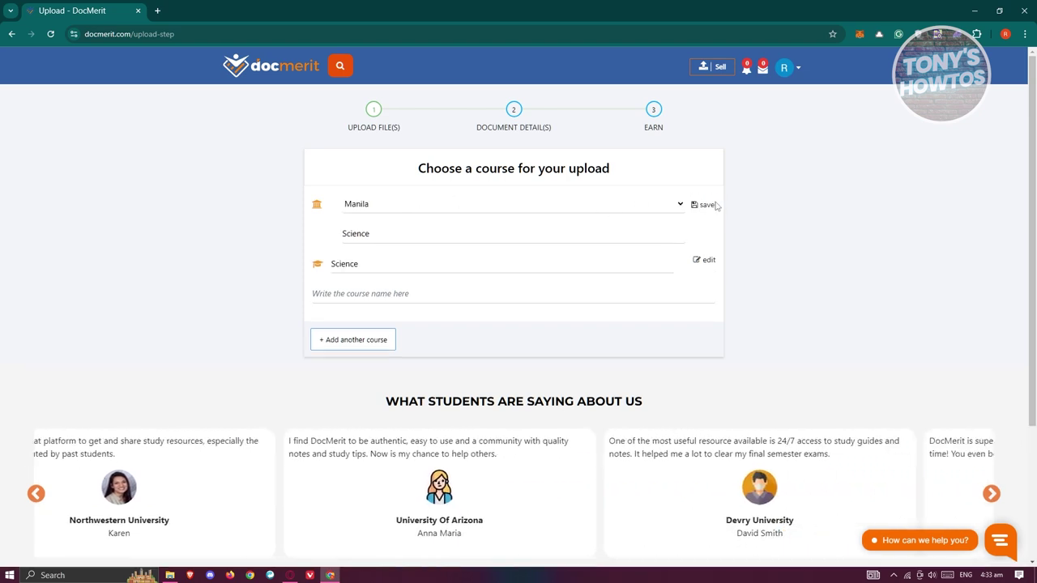
left_click(708, 261)
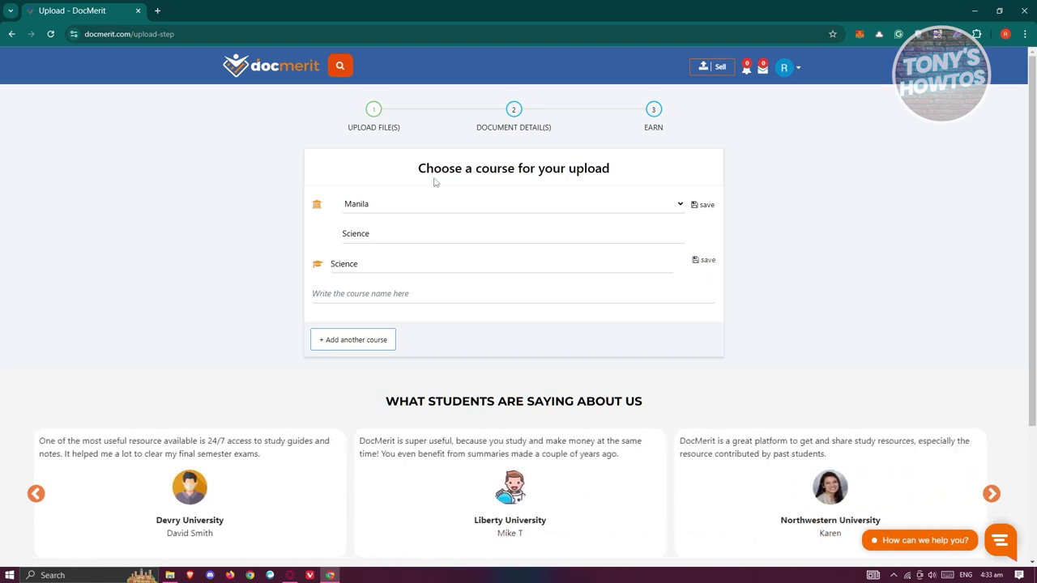
left_click(707, 206)
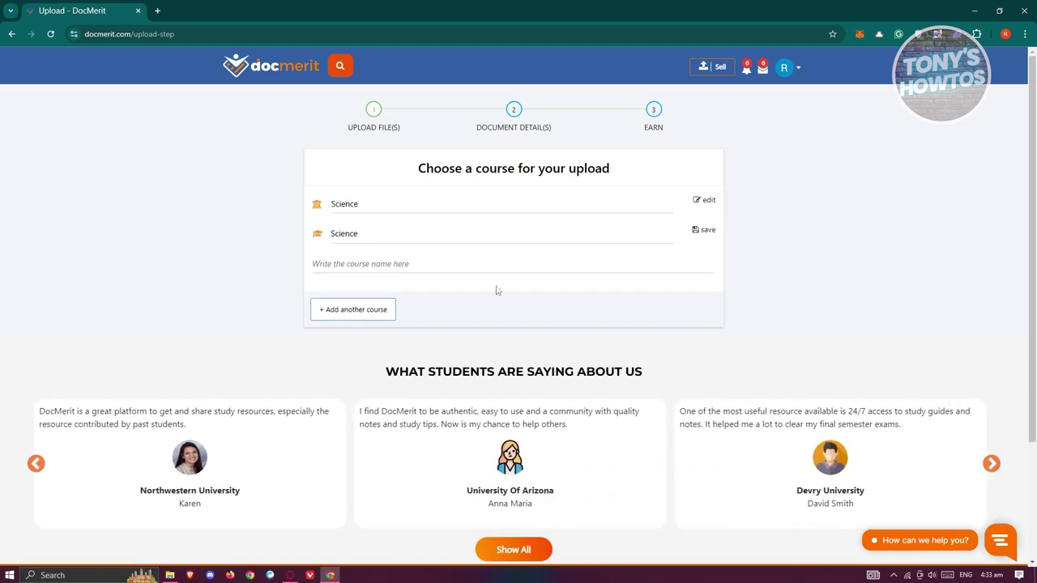
Add the course Environment under Science > Science to the upload.
left_click(406, 263)
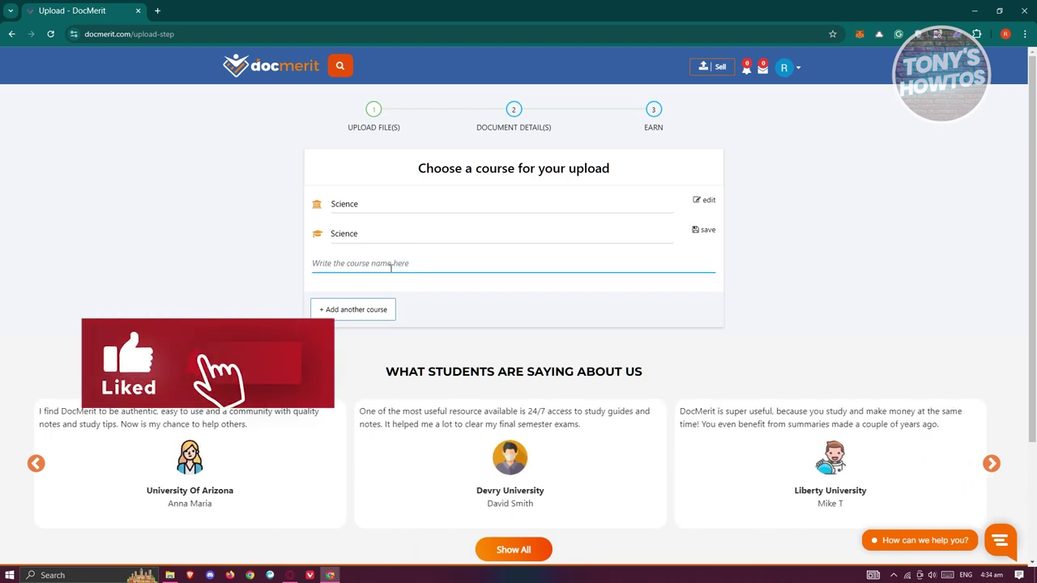
type("Environmen")
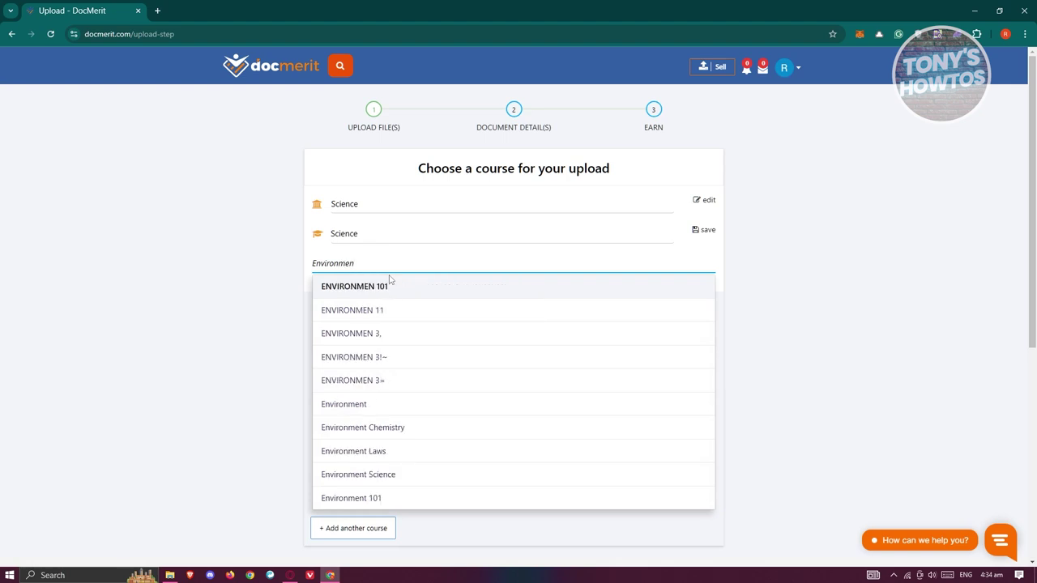
left_click(456, 290)
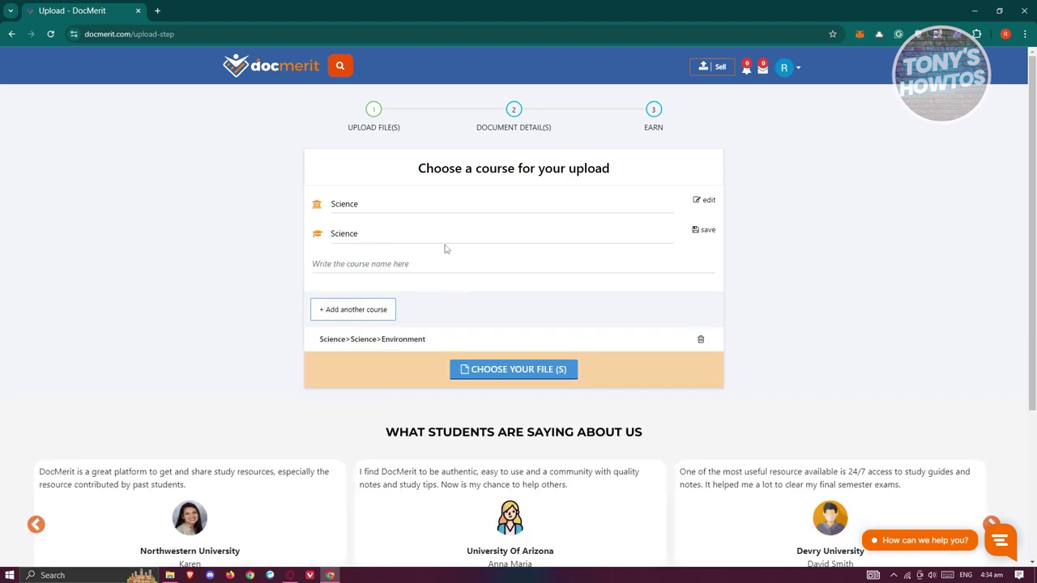
Upload global warming.pdf from the Downloads folder as the document for sale.
left_click(548, 370)
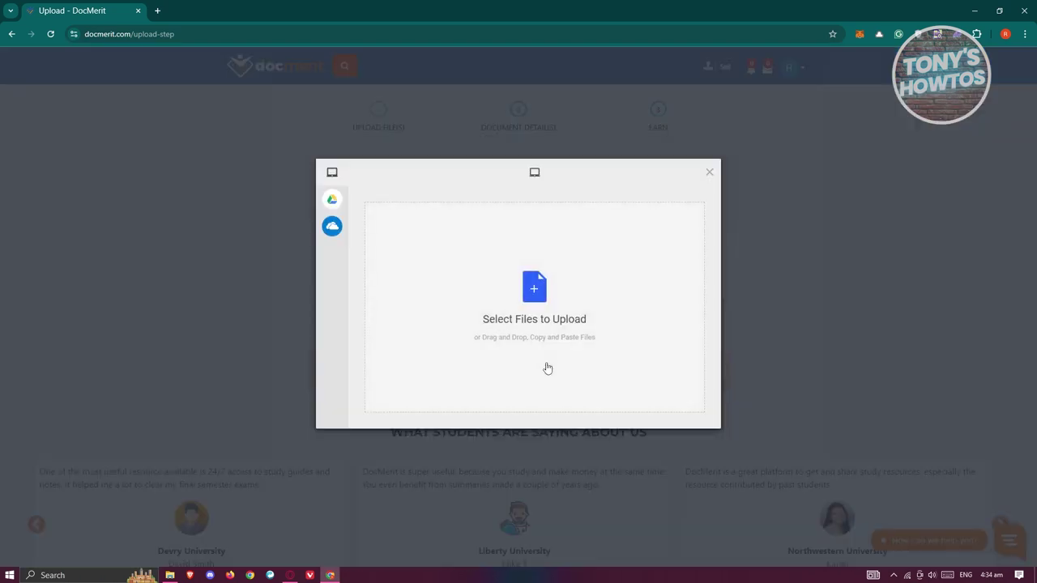
left_click(525, 297)
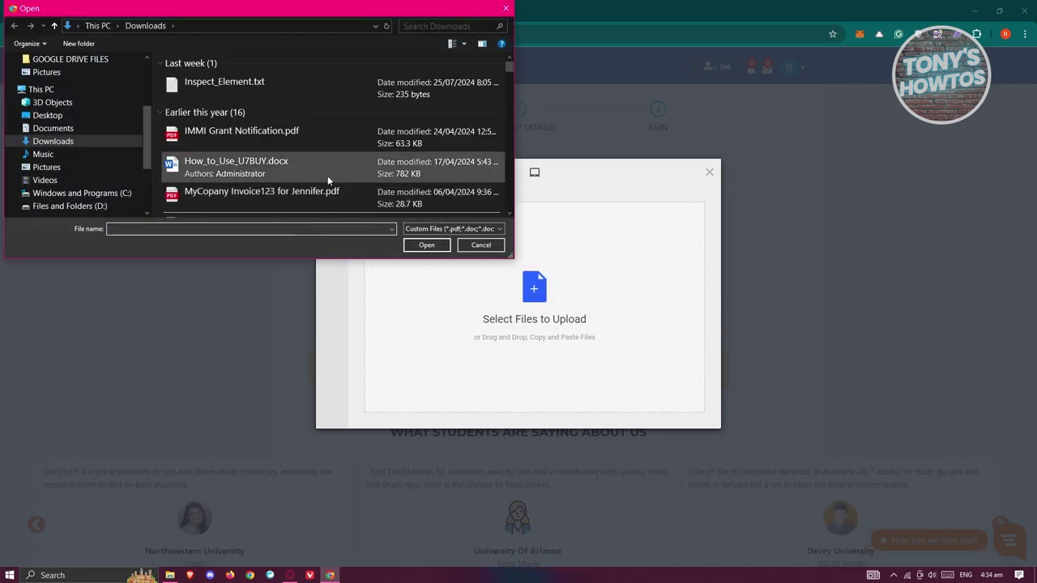
scroll(328, 175, "down", 5)
scroll(325, 180, "up", 1)
scroll(325, 185, "up", 1)
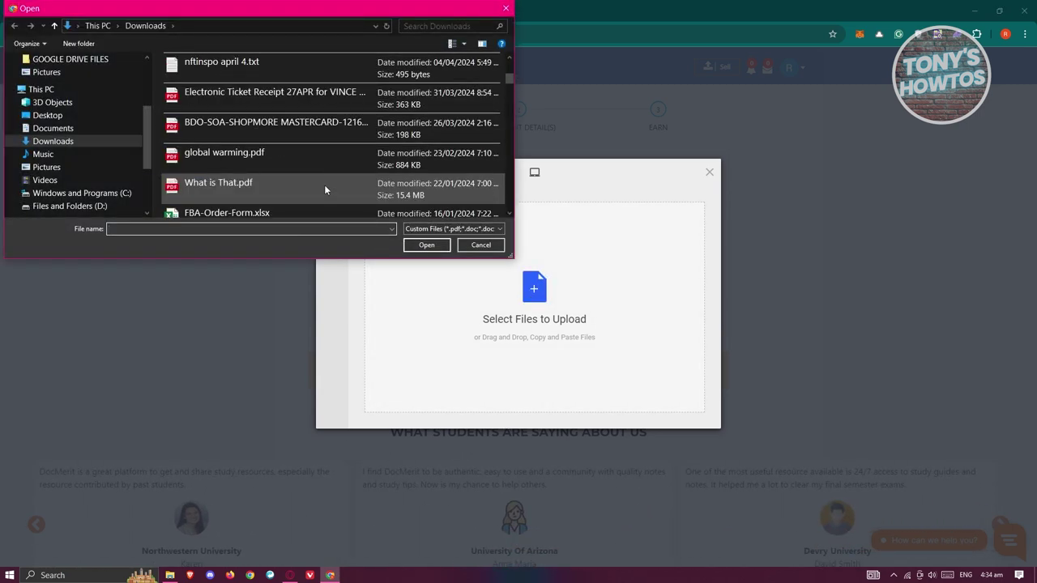
left_click(272, 152)
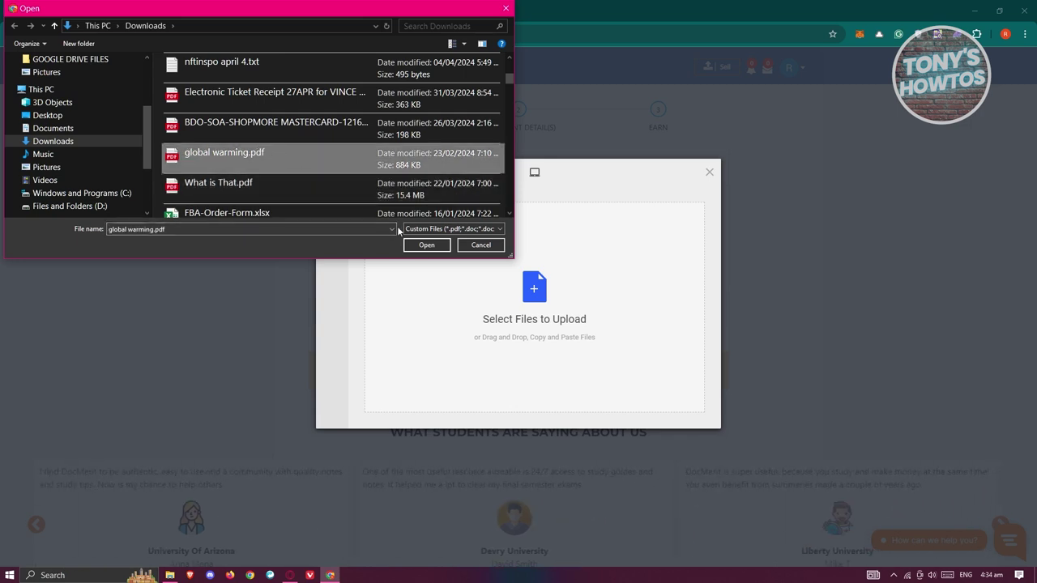
left_click(427, 245)
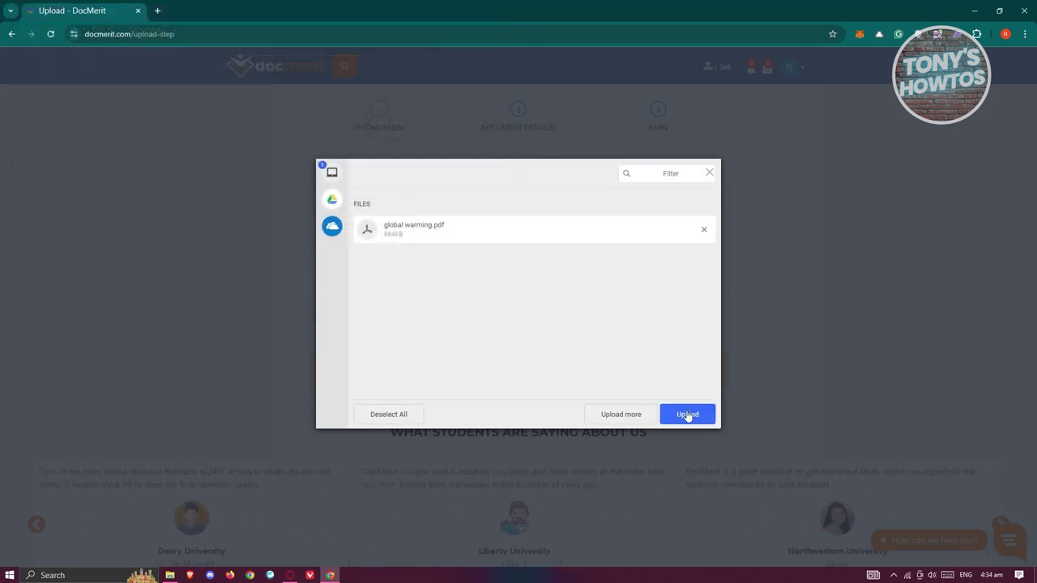
left_click(687, 415)
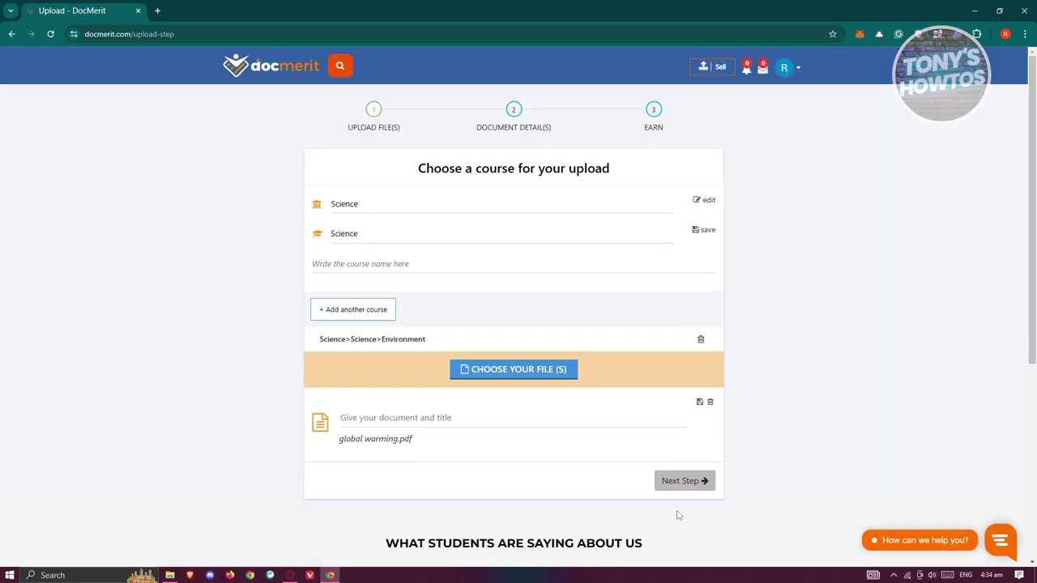
Title the uploaded document "Global Warming" and continue to its document details.
left_click(682, 483)
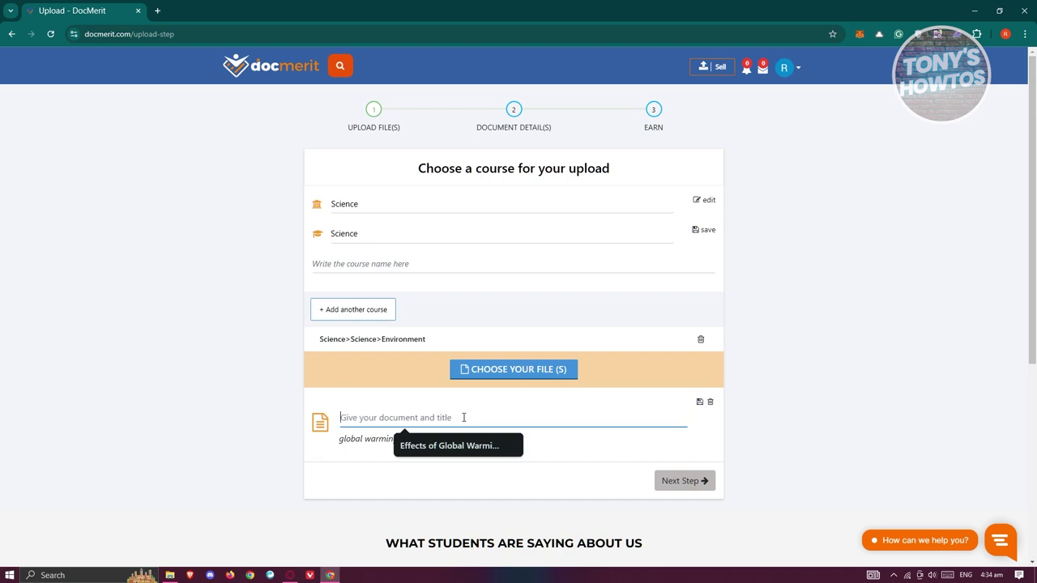
type("Global War")
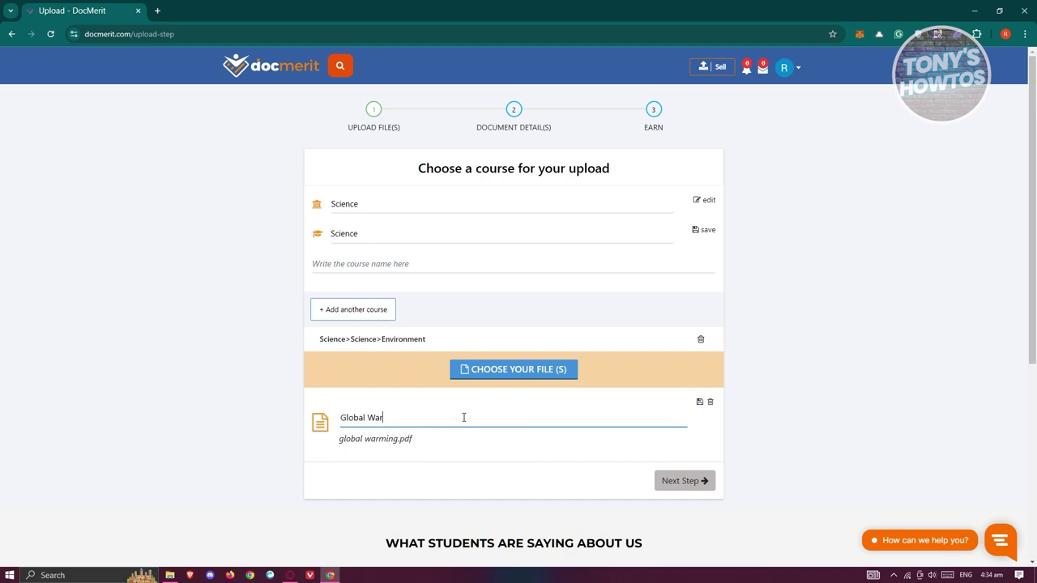
type("ming")
left_click(683, 490)
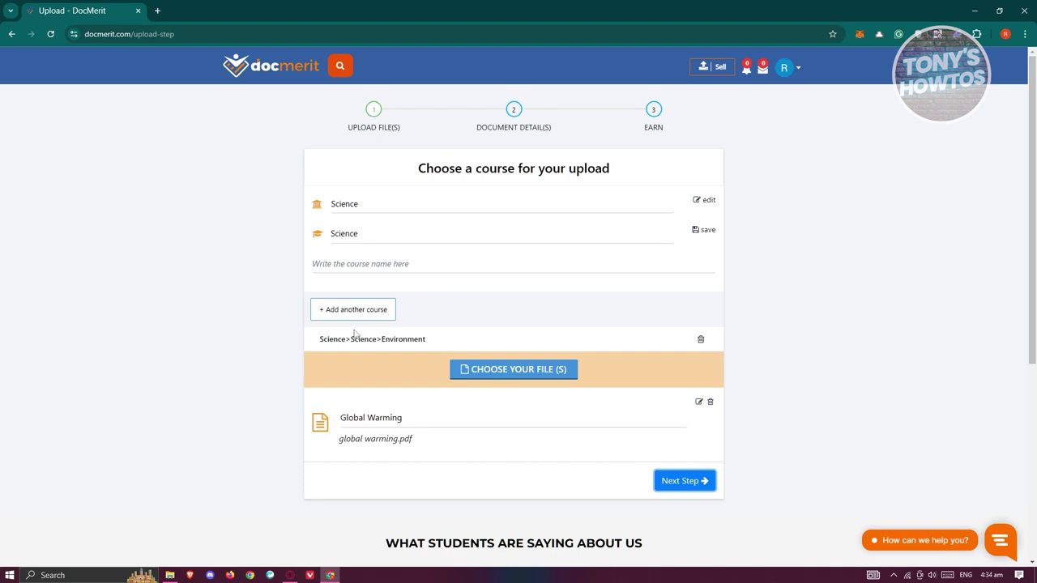
left_click(692, 483)
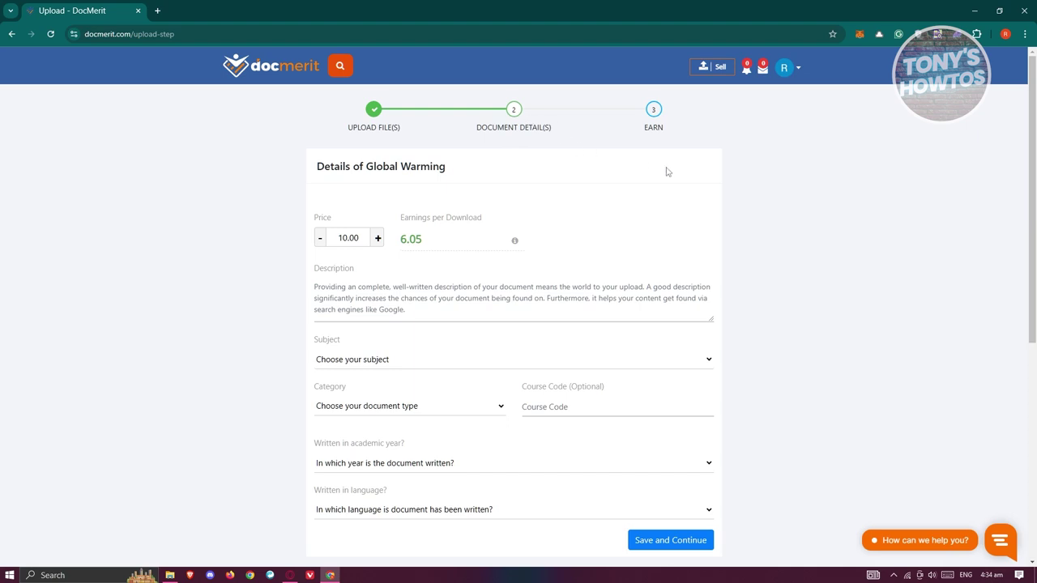
left_click(407, 359)
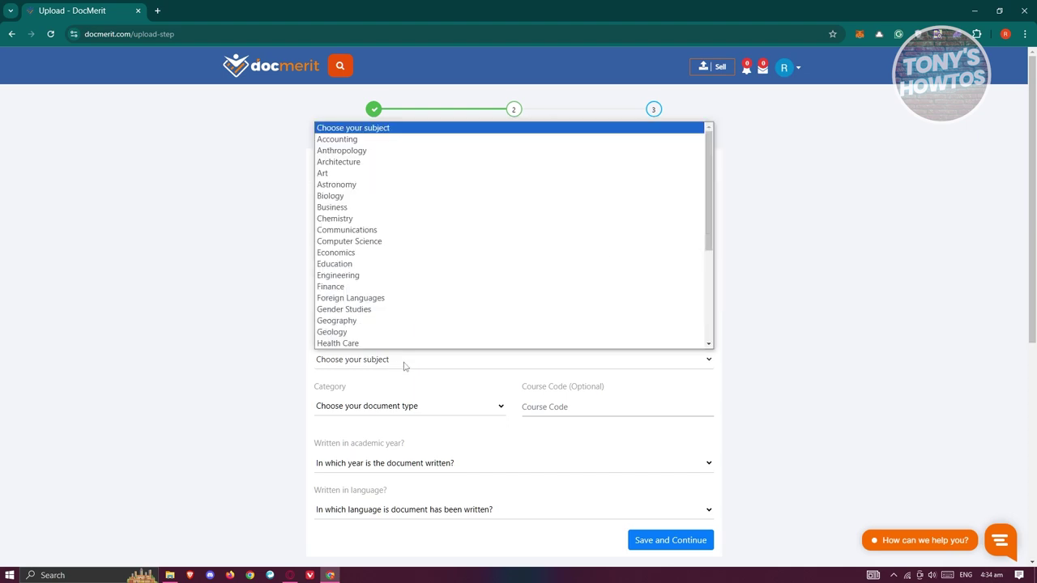
left_click(254, 371)
scroll(454, 340, "down", 1)
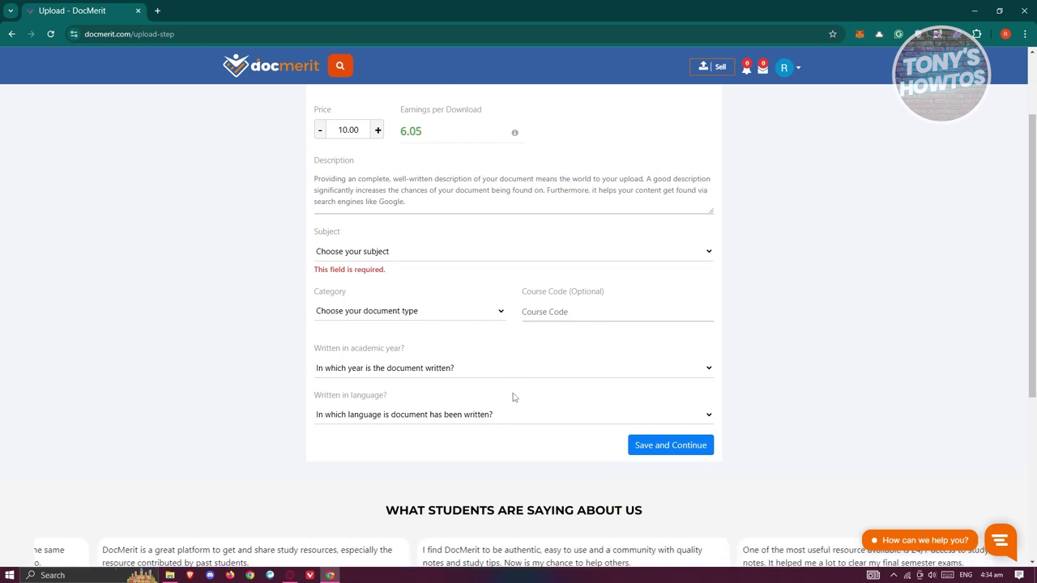
scroll(389, 376, "up", 1)
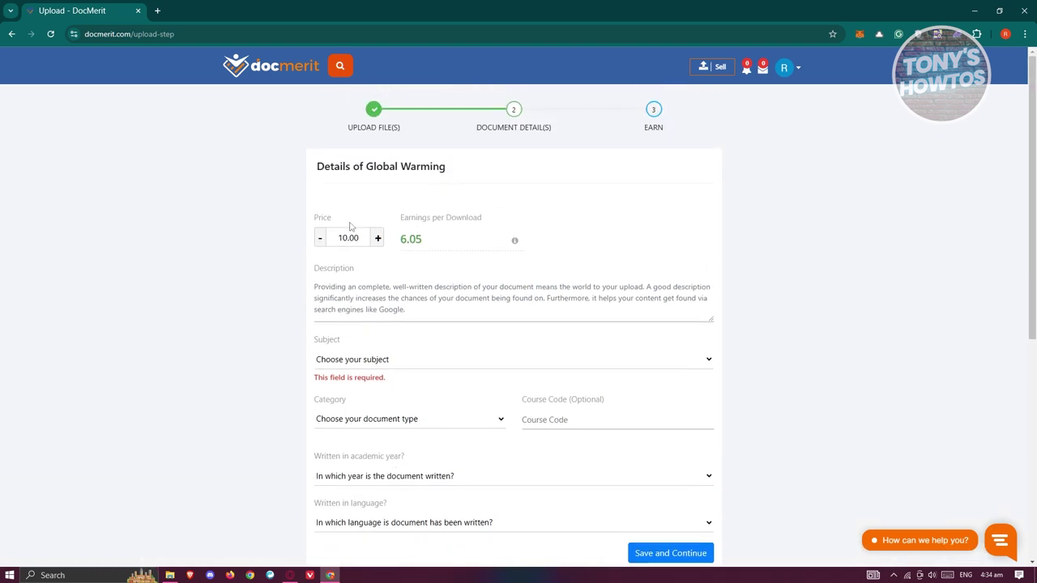
left_click_drag(297, 218, 452, 240)
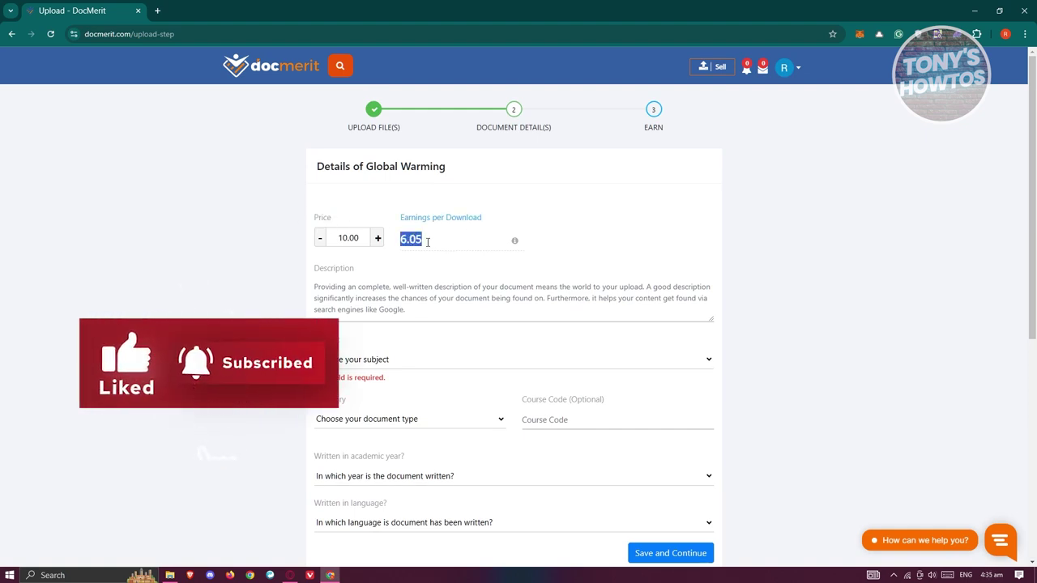
left_click(343, 237)
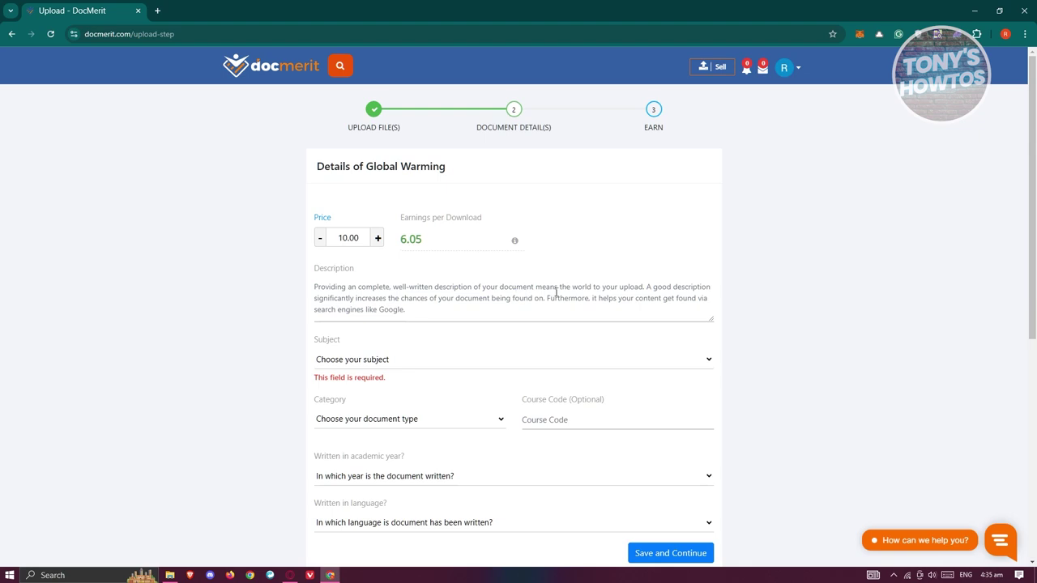
Set the document's subject to Education and its category to Presentations.
left_click(450, 364)
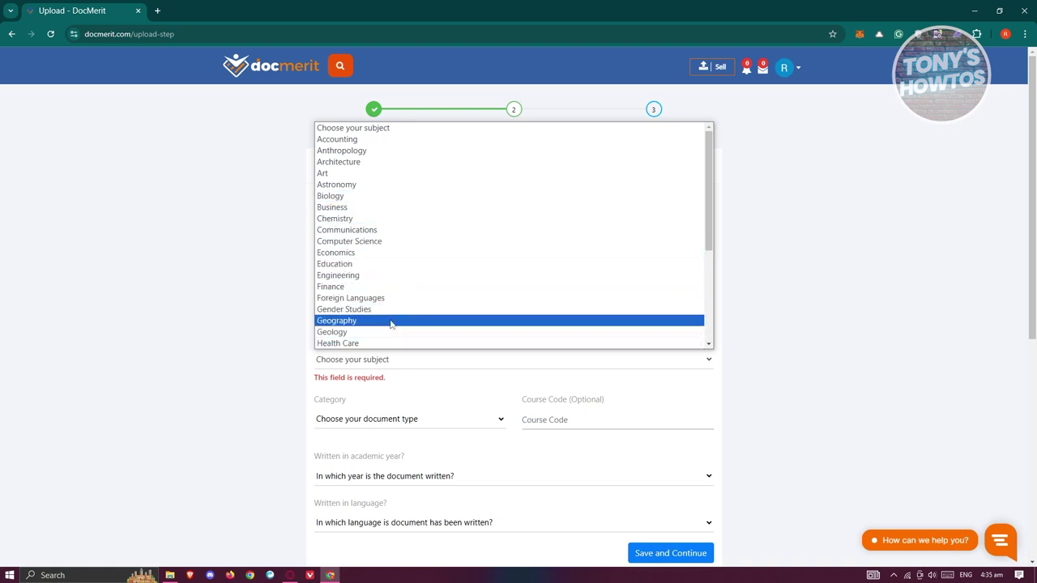
left_click(367, 267)
scroll(564, 370, "down", 2)
left_click(451, 251)
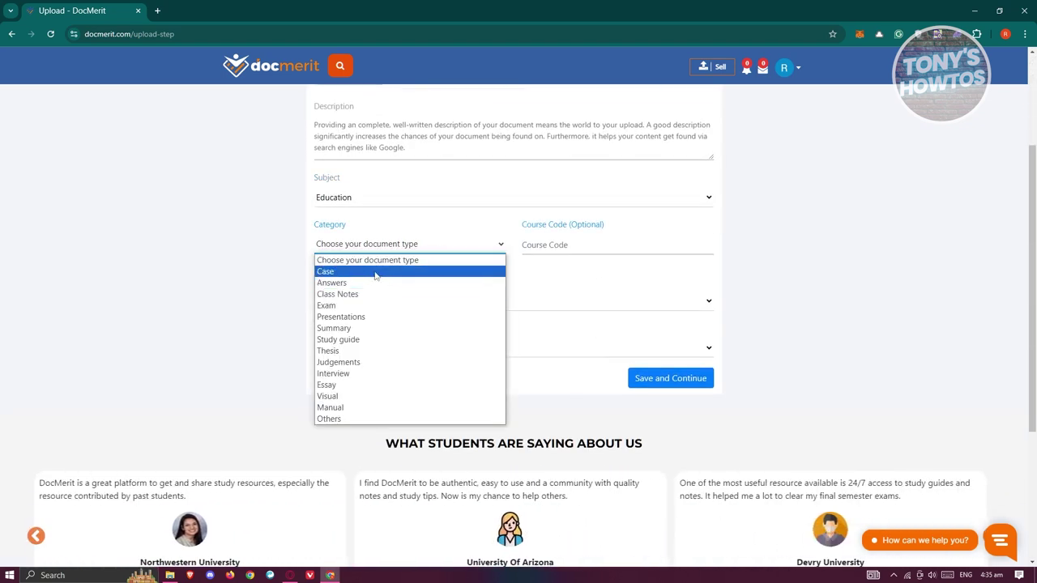
left_click(372, 321)
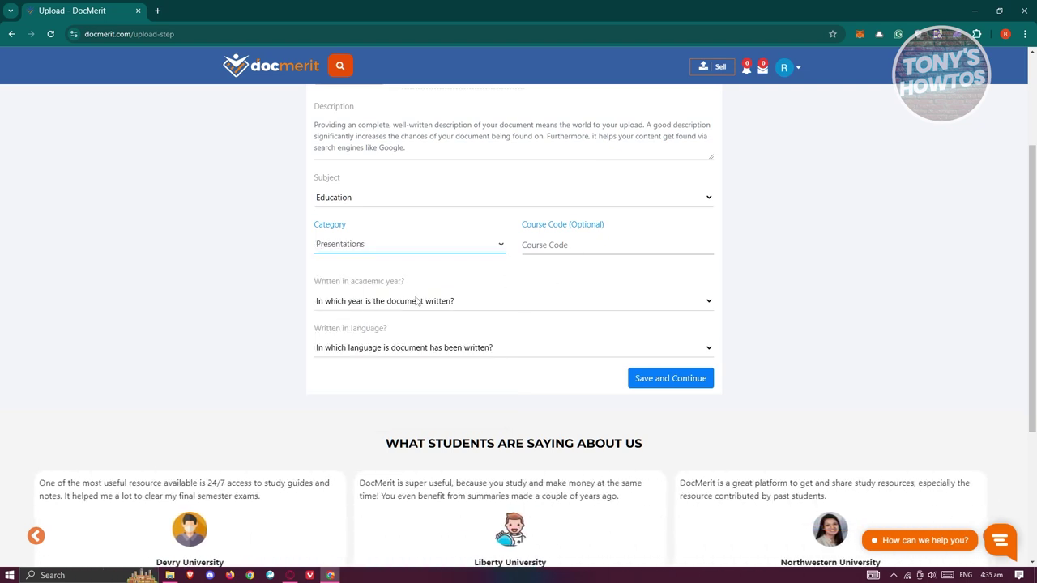
Set the academic year to 2023-2024 and the language to English, and try to save the details.
left_click(418, 300)
left_click(364, 329)
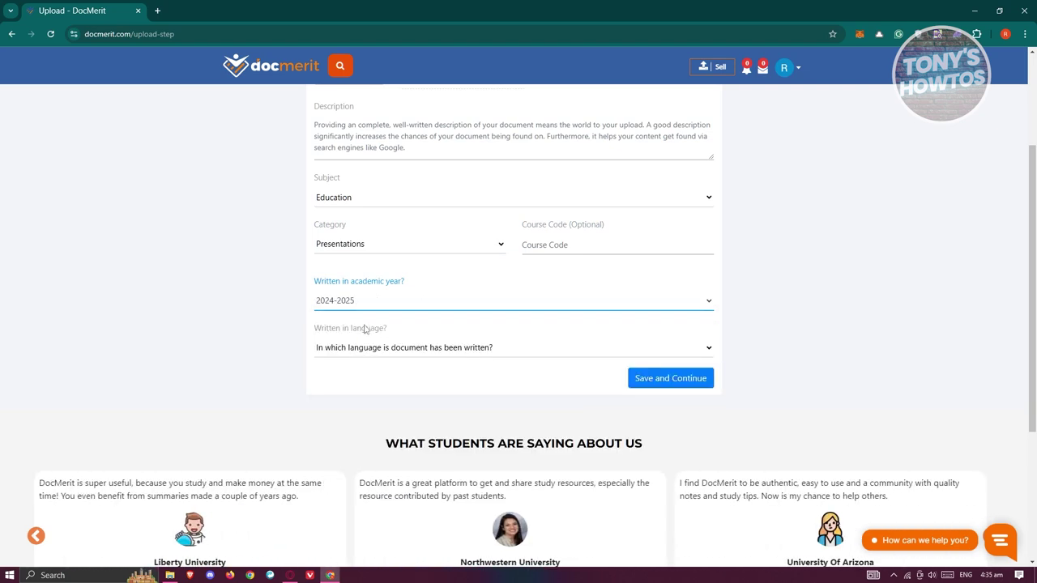
left_click(410, 303)
left_click(393, 338)
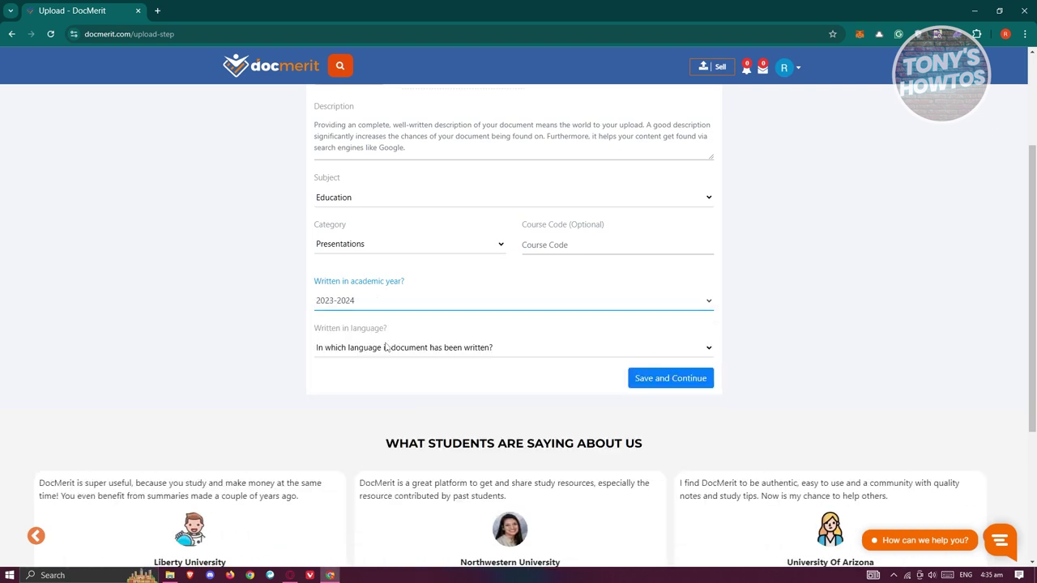
left_click(458, 351)
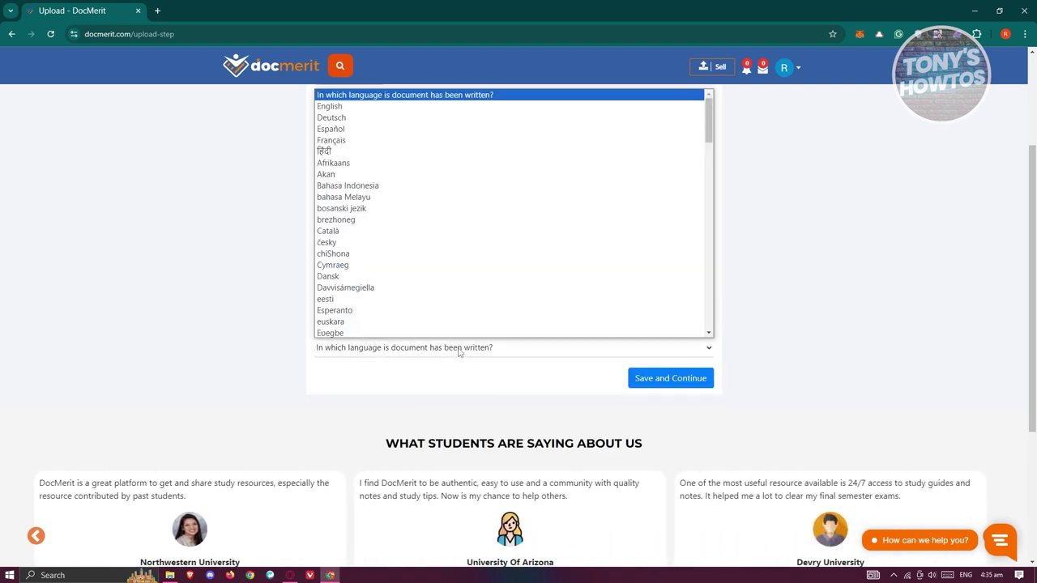
left_click(355, 107)
left_click(666, 385)
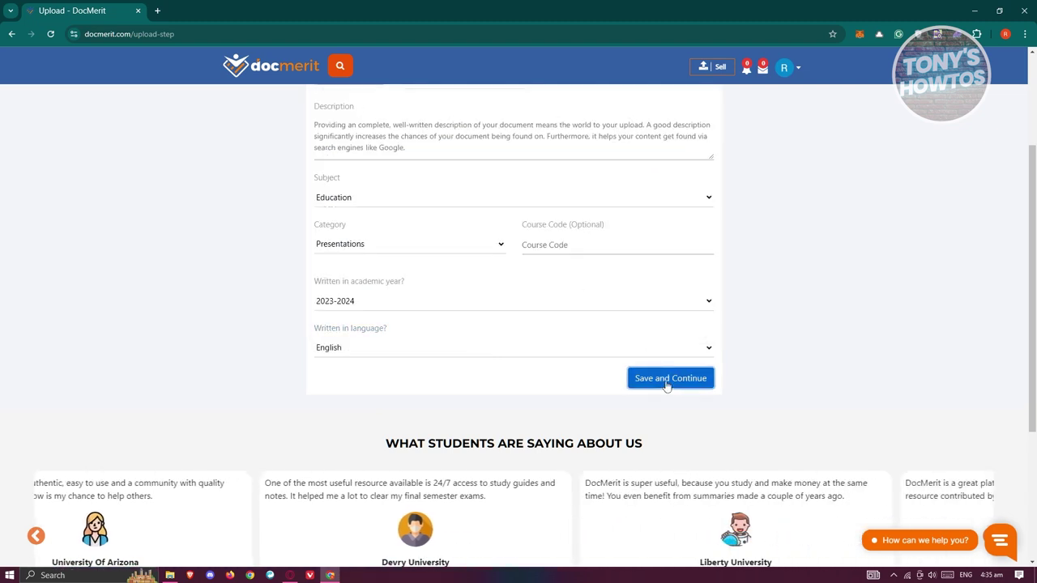
Enter the description "this is a test document" and save the details to finish the upload.
scroll(373, 191, "up", 2)
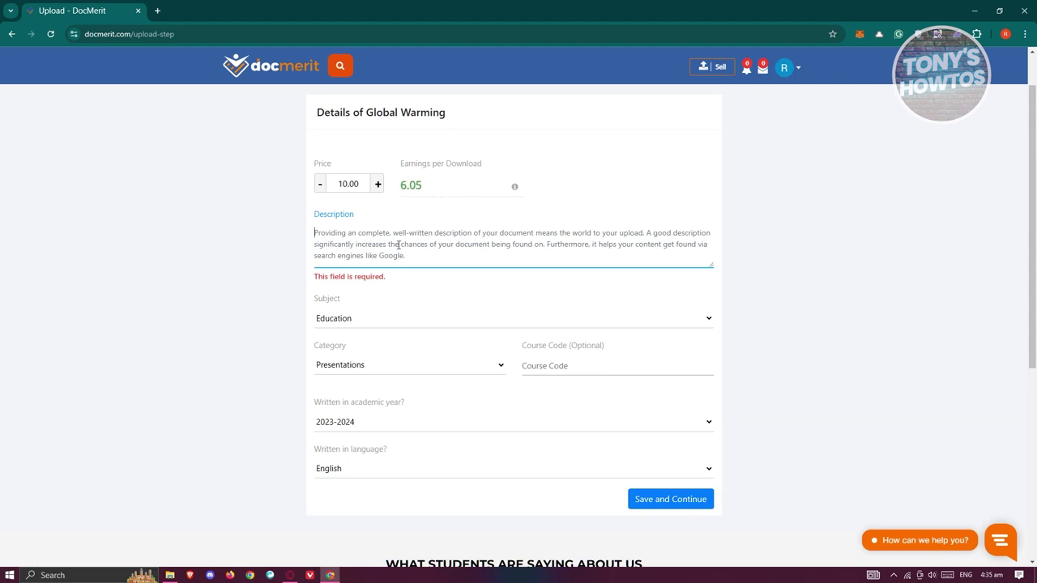
type("this is a")
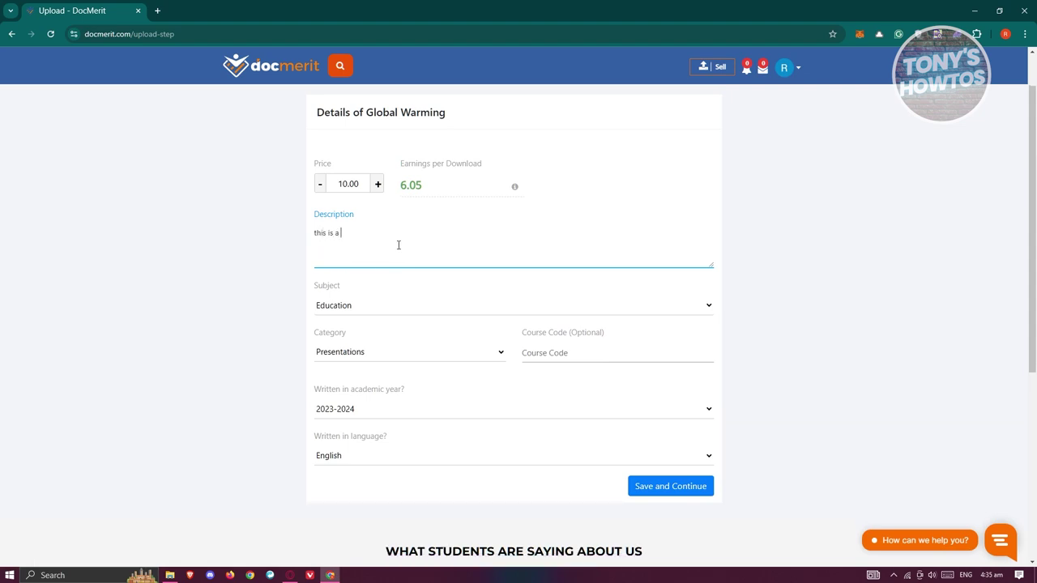
type(" test doc")
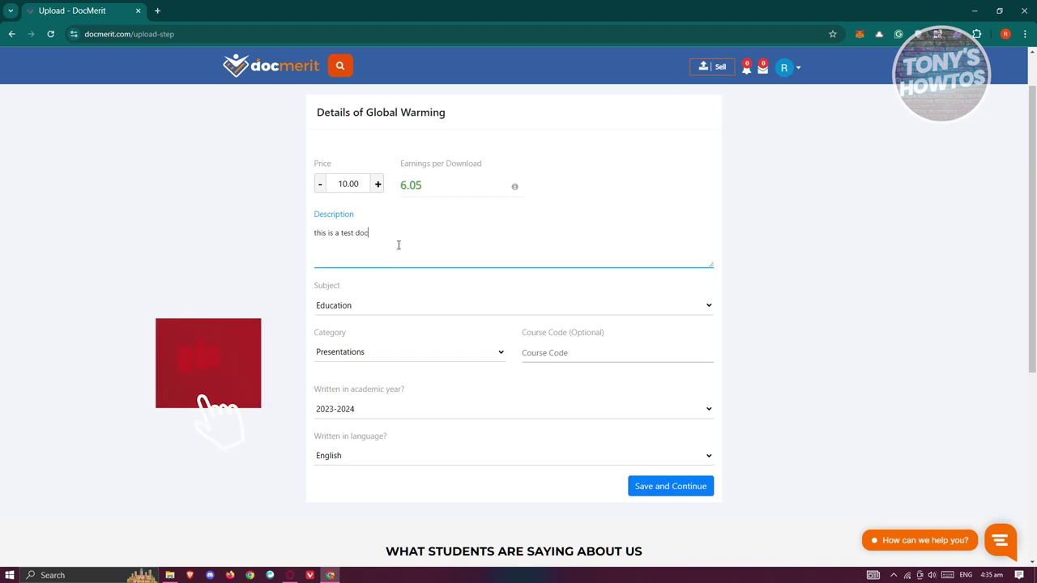
type("ument")
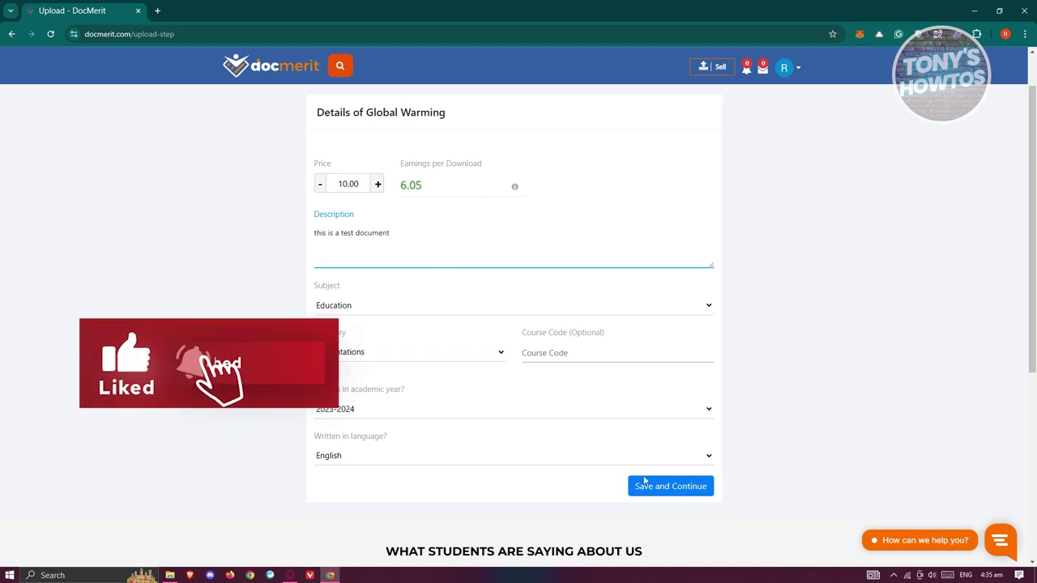
left_click(669, 489)
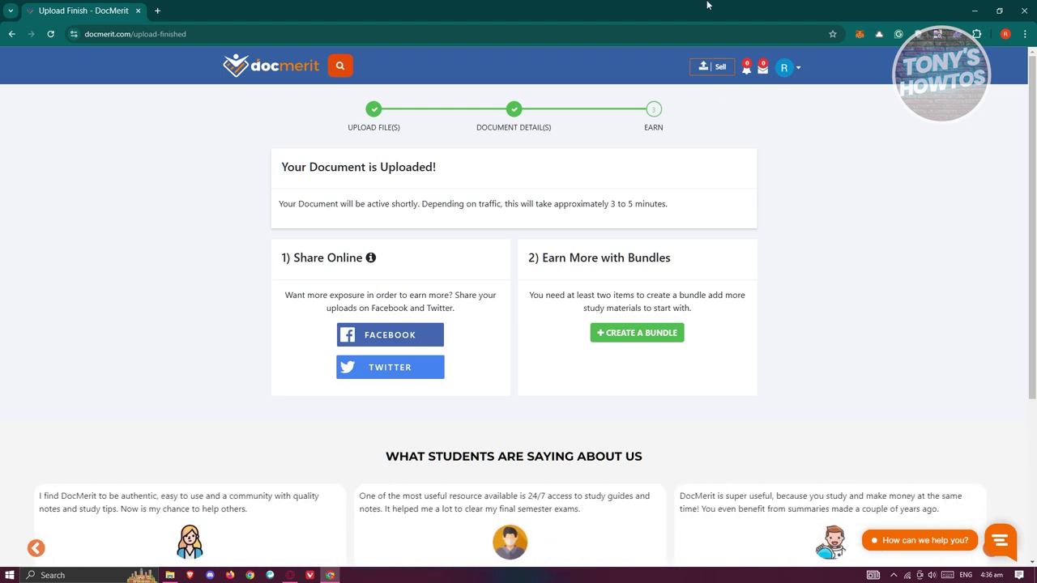
Open the account's uploads list, view the Global Warming document's page, and return to the list.
left_click(785, 71)
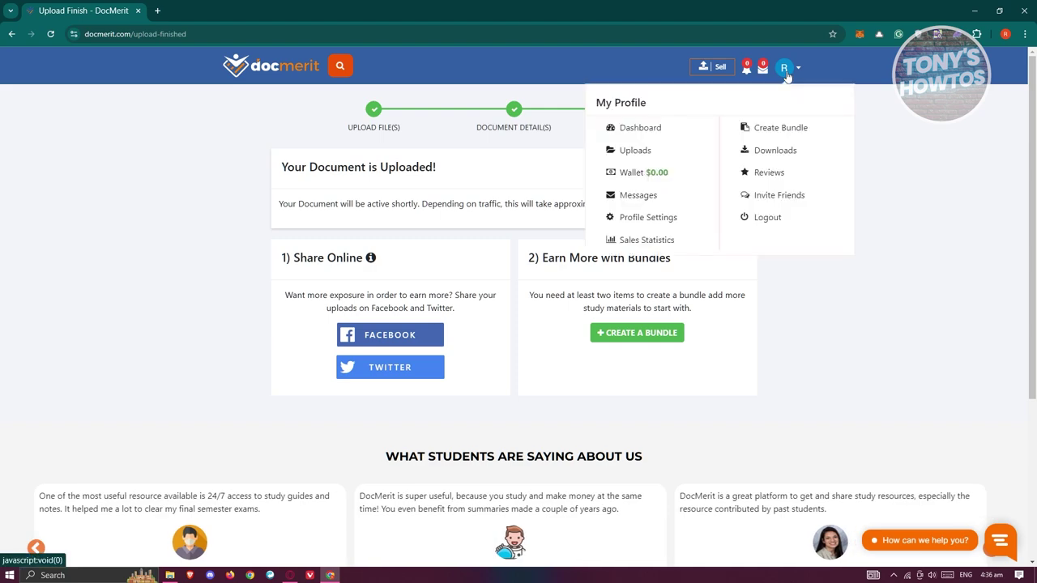
left_click(655, 133)
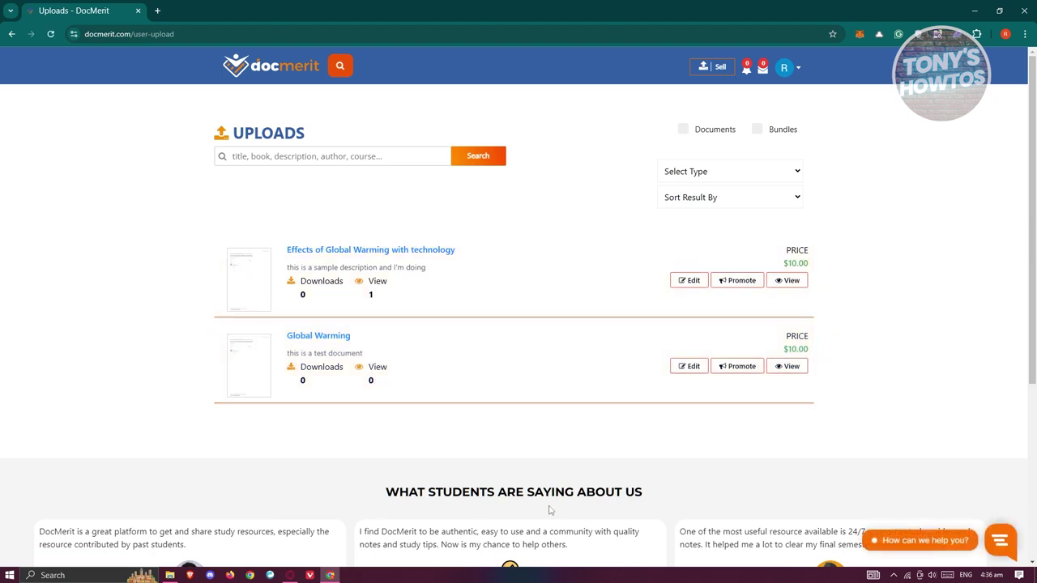
left_click(314, 337)
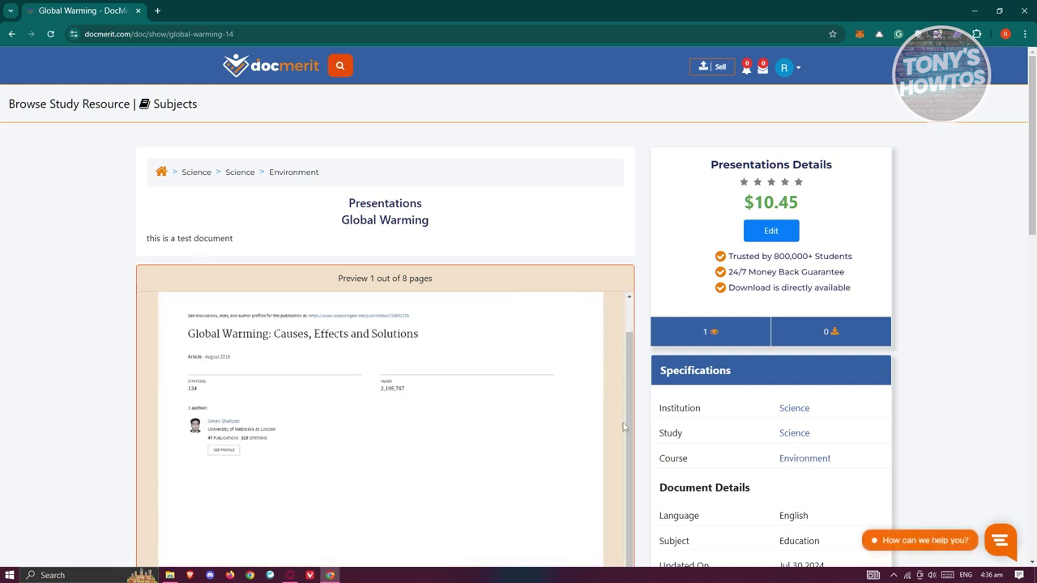
left_click(12, 34)
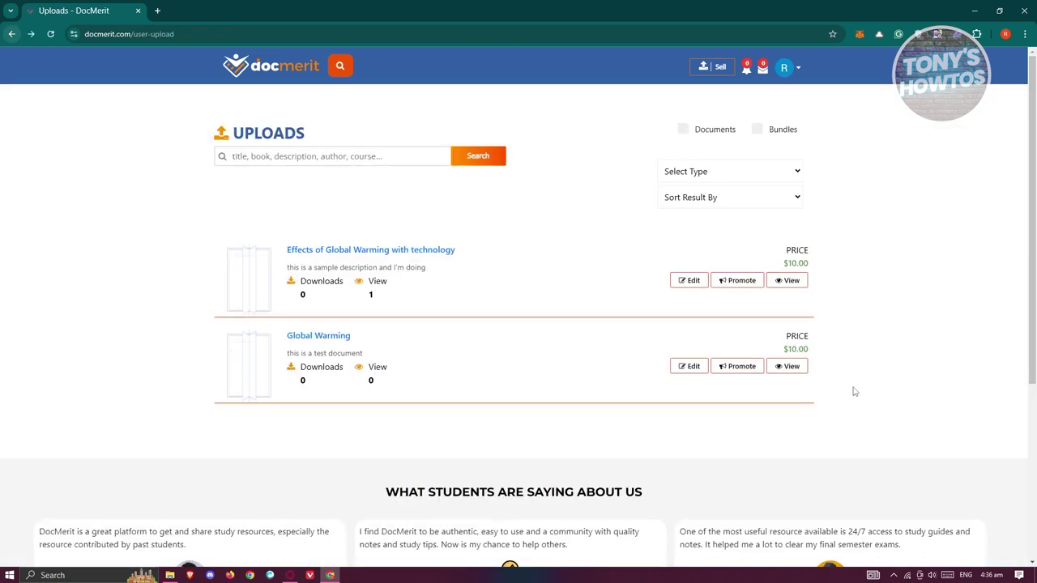